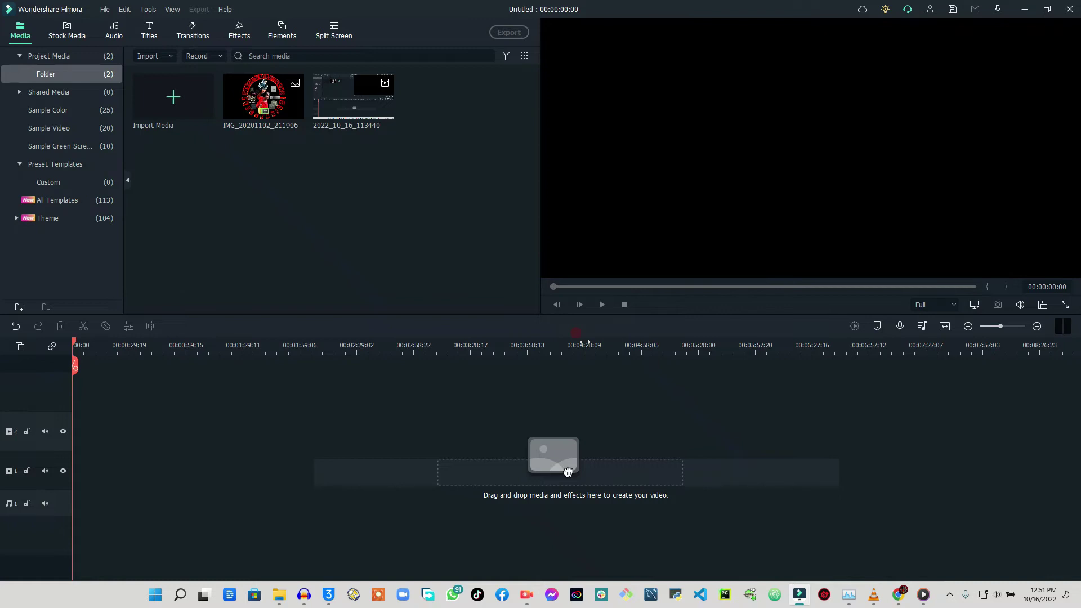
Bring up Filmora's Preferences from the File menu and switch to its Performance settings
click(105, 9)
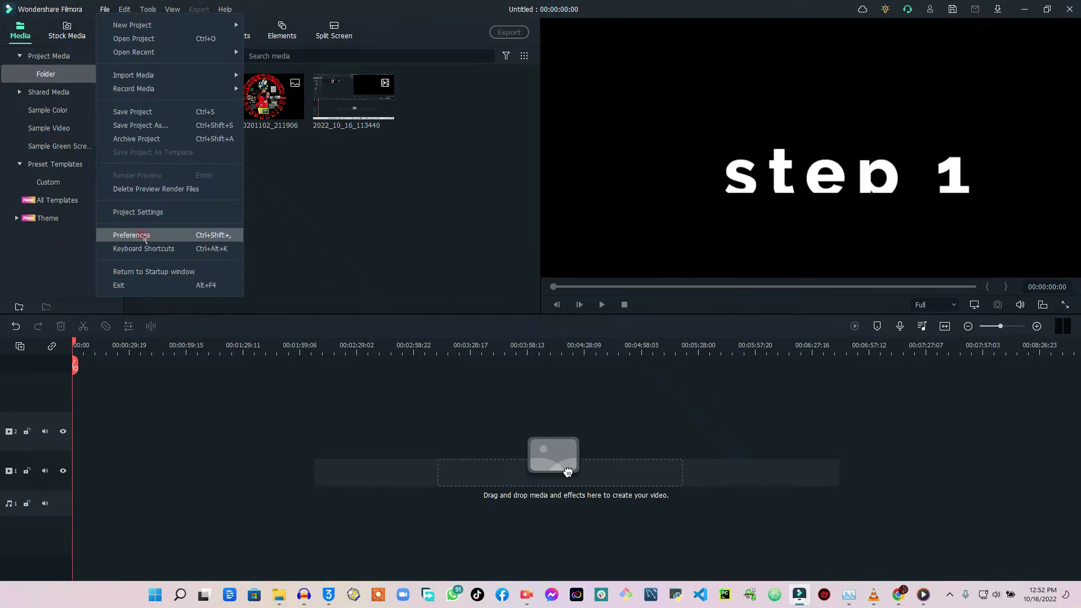
click(144, 236)
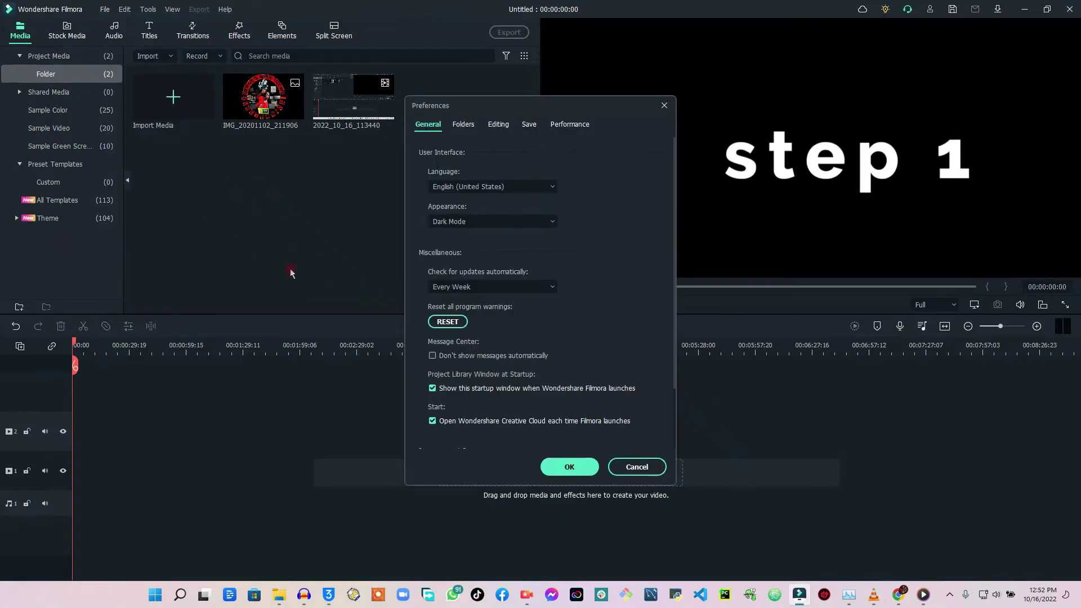
click(570, 125)
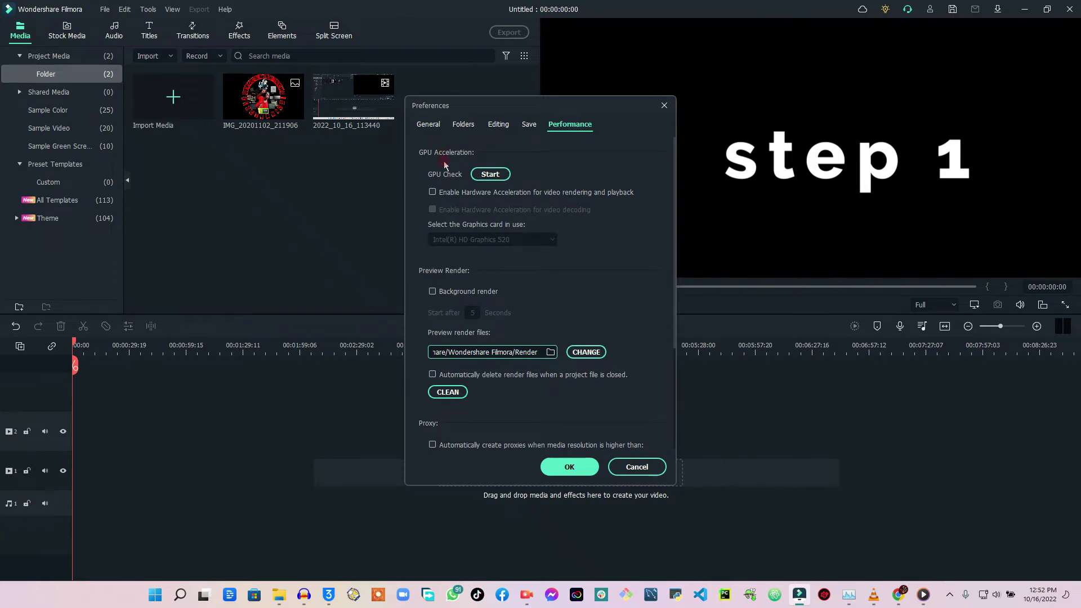
Enable hardware acceleration for rendering, playback and decoding on Intel(R) HD Graphics 520, then apply
click(433, 192)
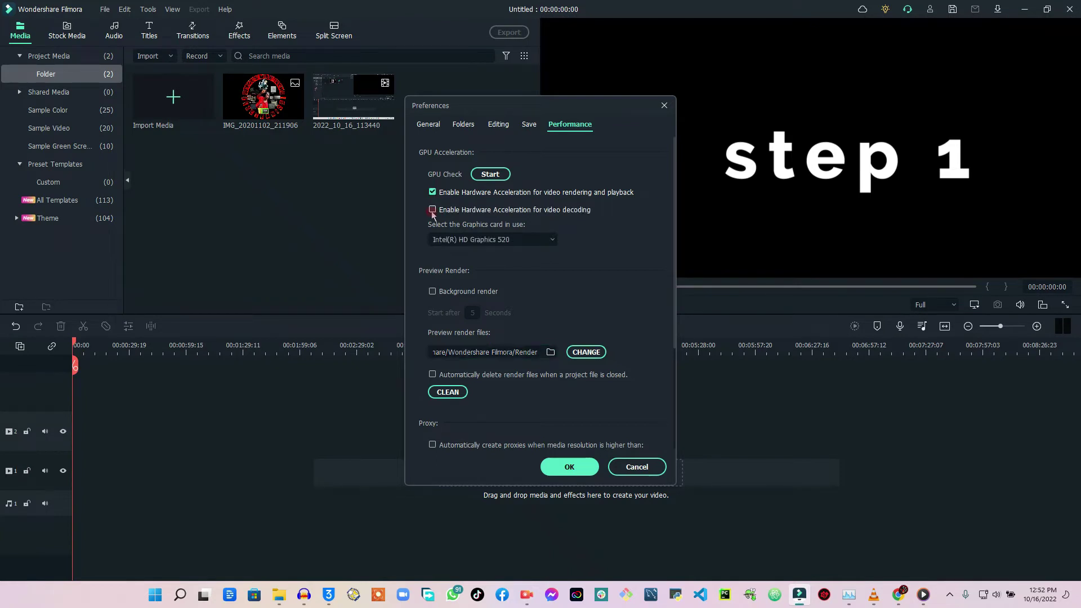
click(433, 211)
click(496, 239)
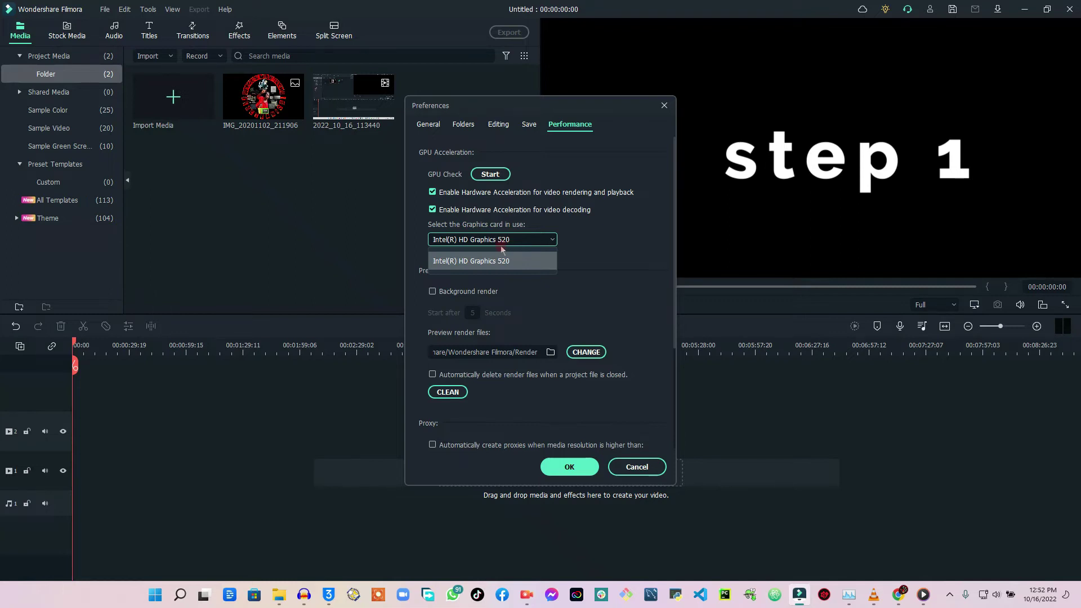
click(575, 476)
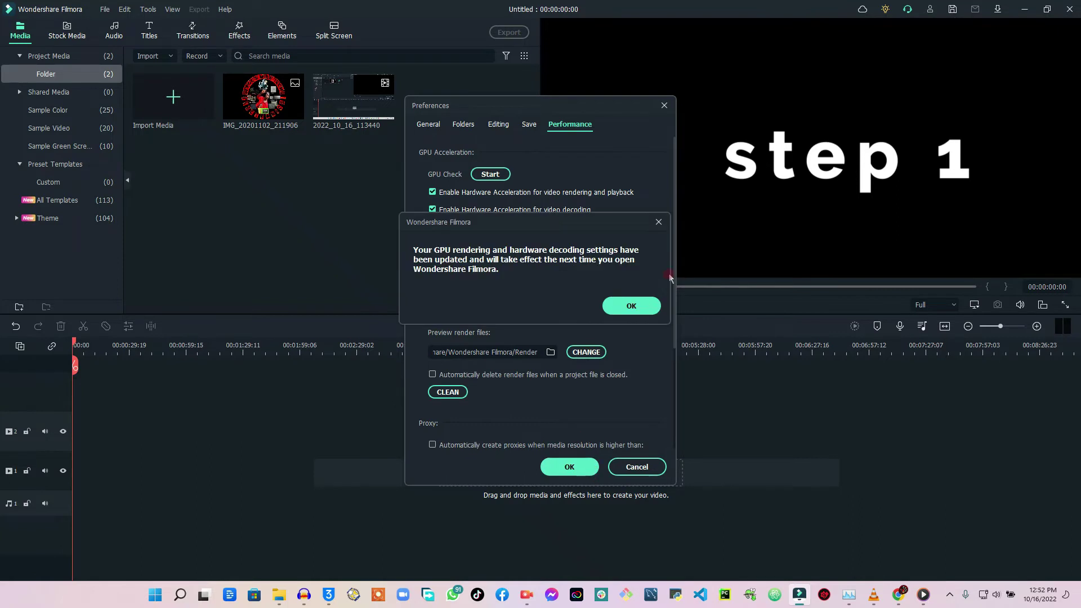
click(639, 308)
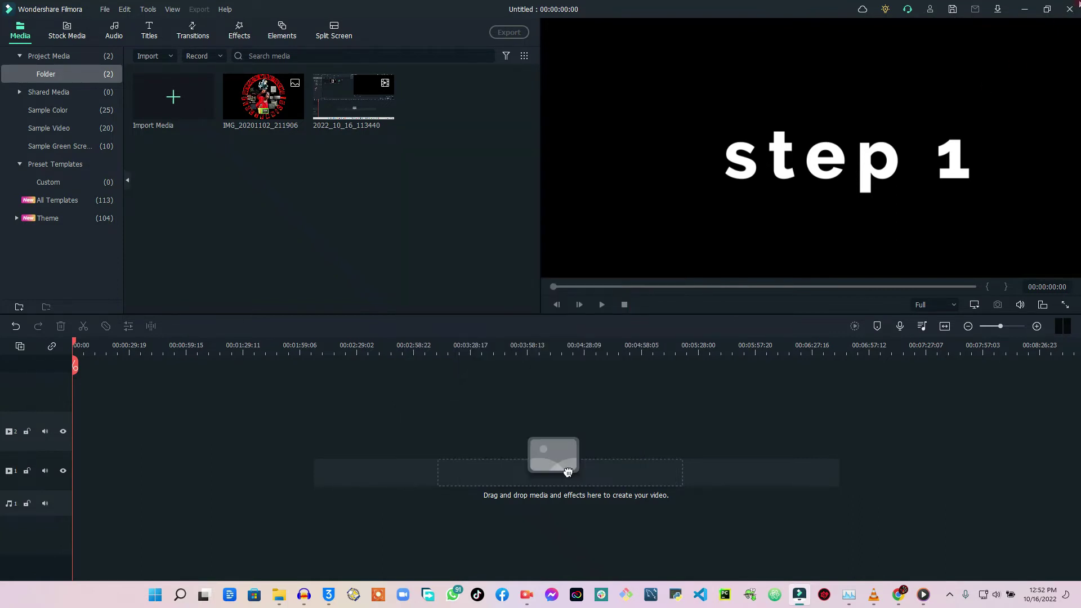
Close Filmora and bring up Windows Display settings from the desktop's context menu
click(1071, 7)
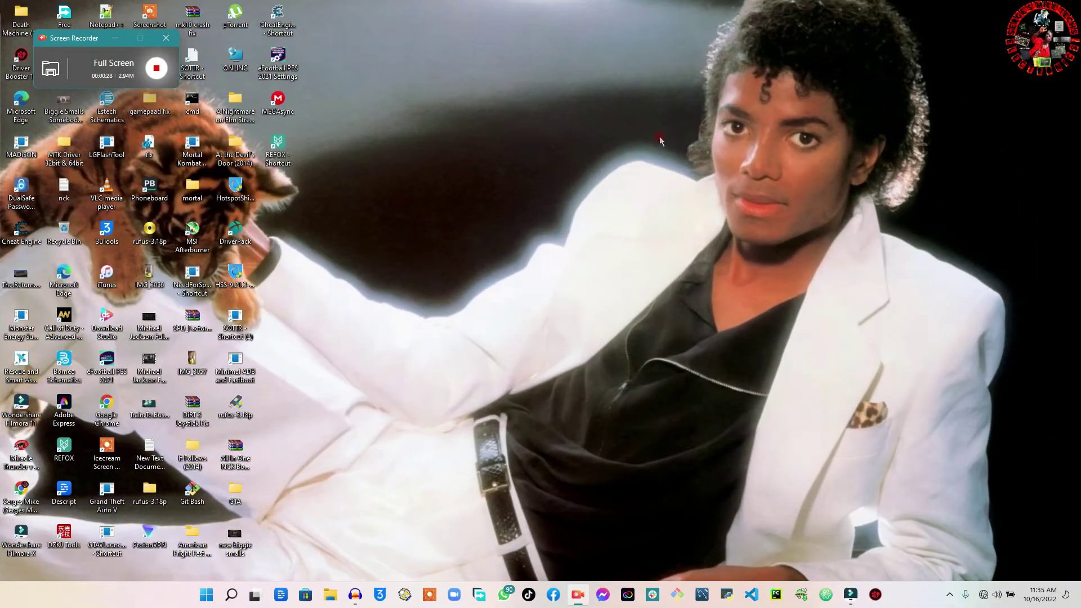
right_click(649, 195)
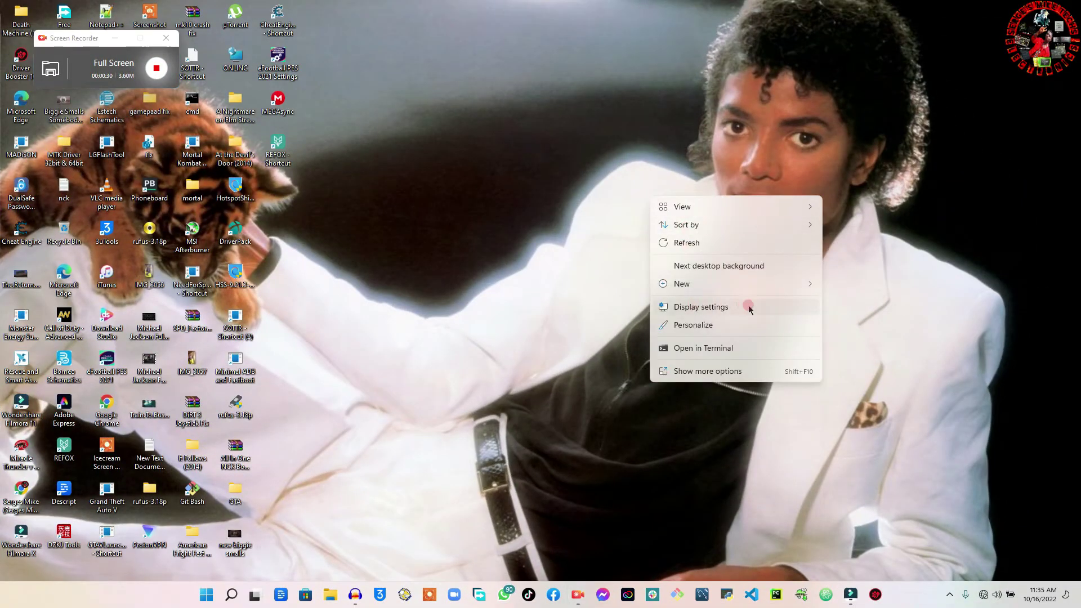
click(708, 311)
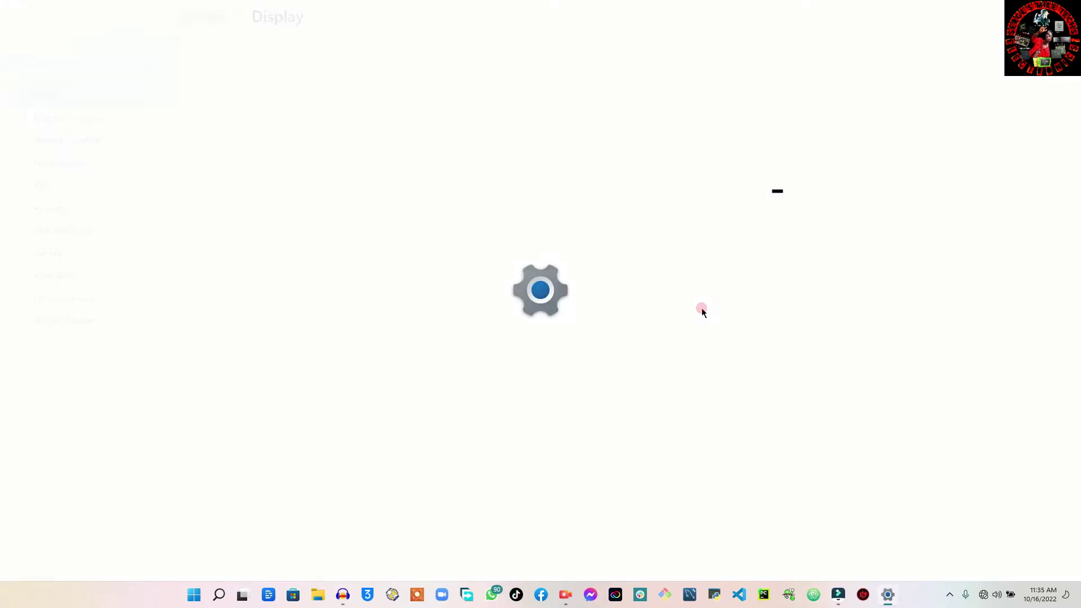
scroll(607, 354, down, 3)
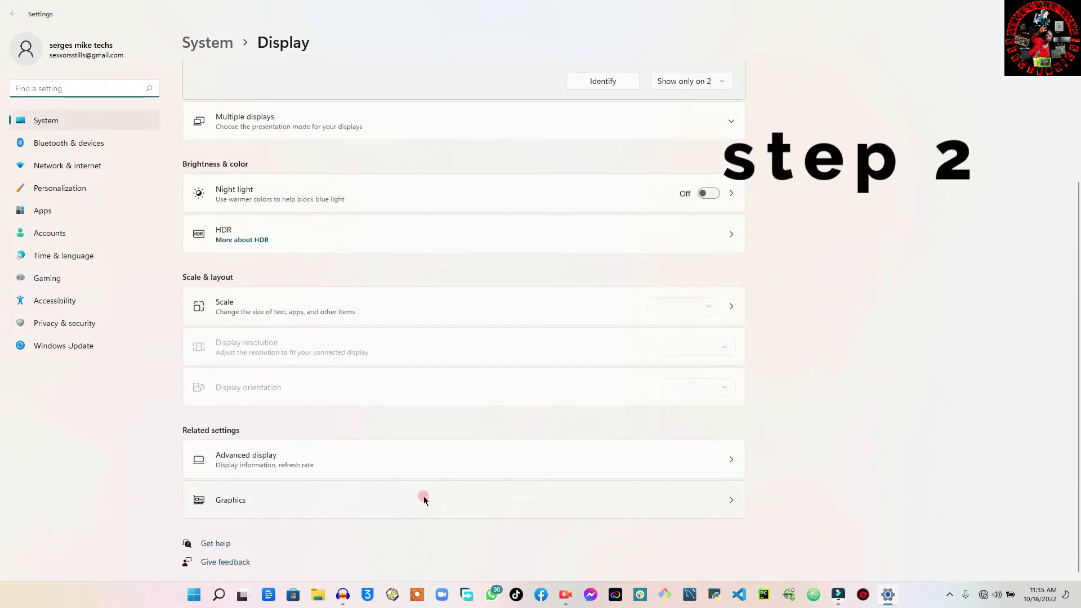
Go to the Graphics settings page and expand the Wondershare Filmora 11 entry
click(486, 501)
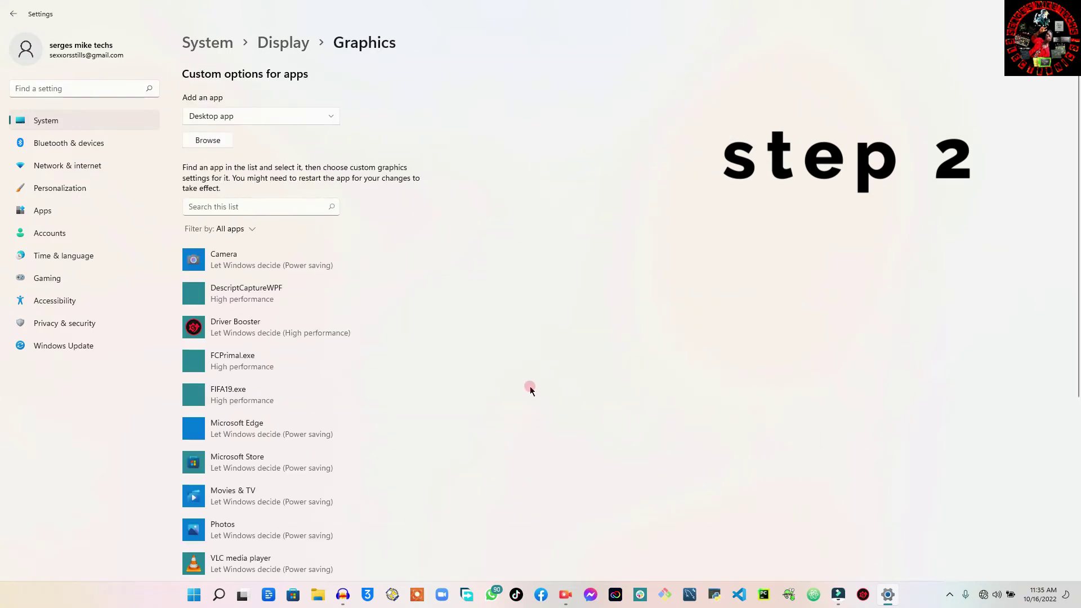
scroll(340, 388, down, 5)
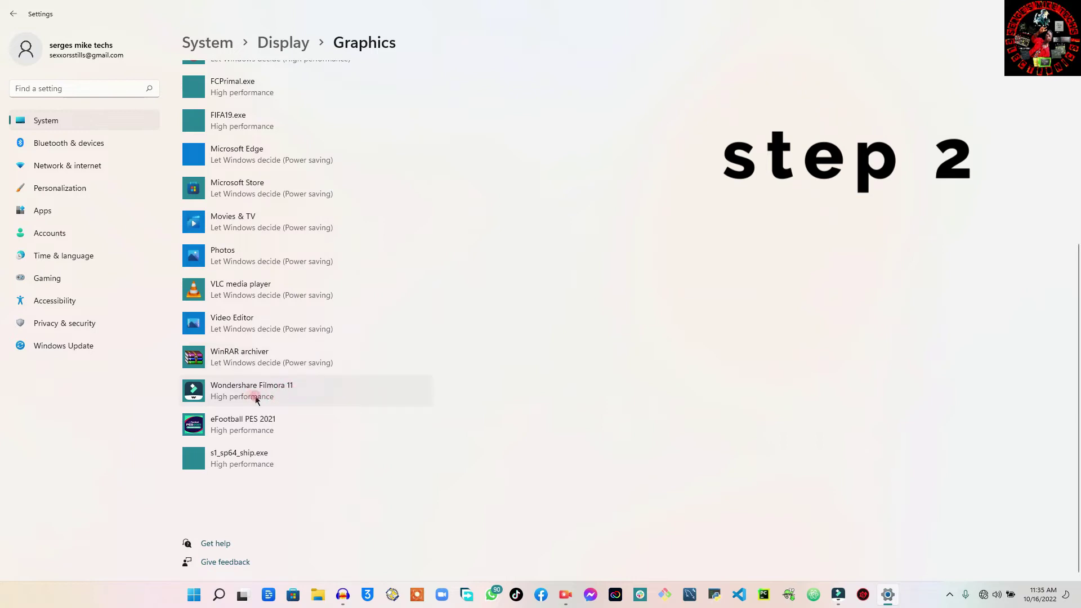
click(276, 393)
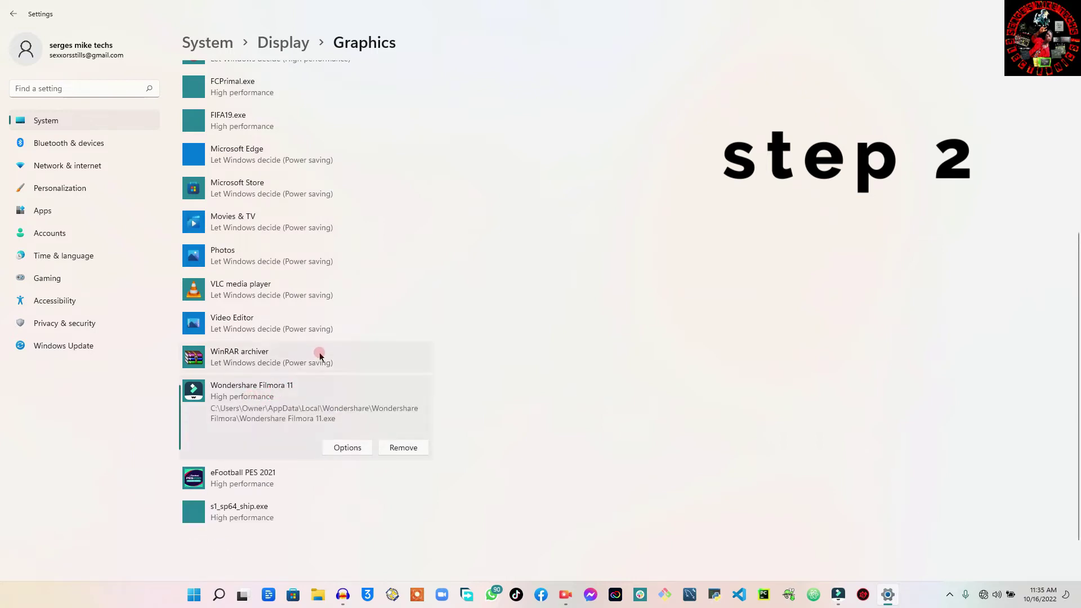
scroll(316, 353, up, 5)
Bring up the file picker to add a desktop app to the graphics list
click(208, 139)
click(209, 141)
click(213, 141)
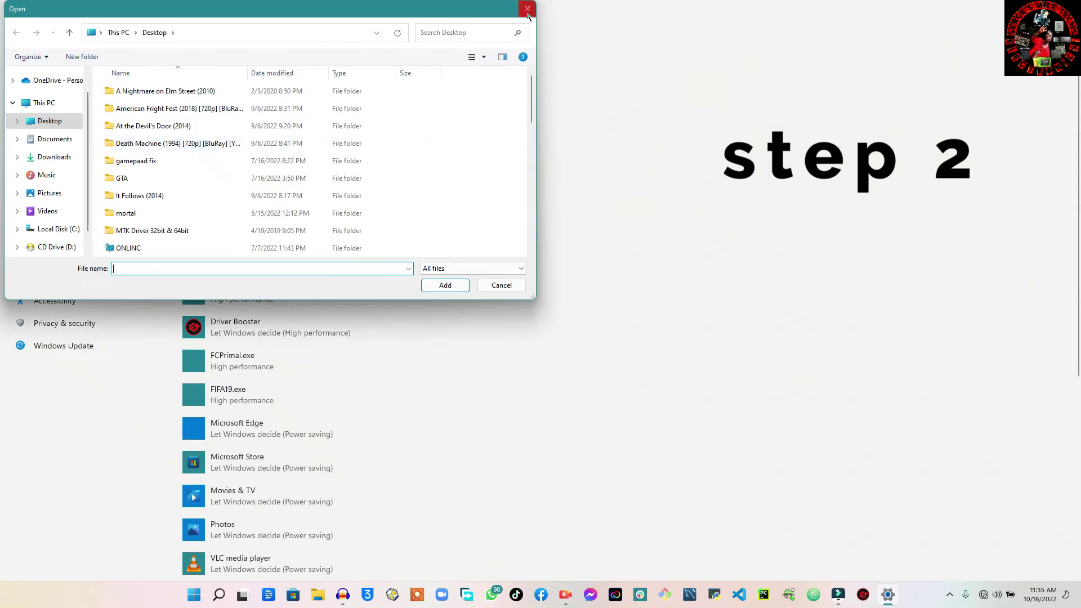
Pick the Wondershare Filmora 11 shortcut from the Desktop folder in the Open dialog
click(70, 155)
click(60, 123)
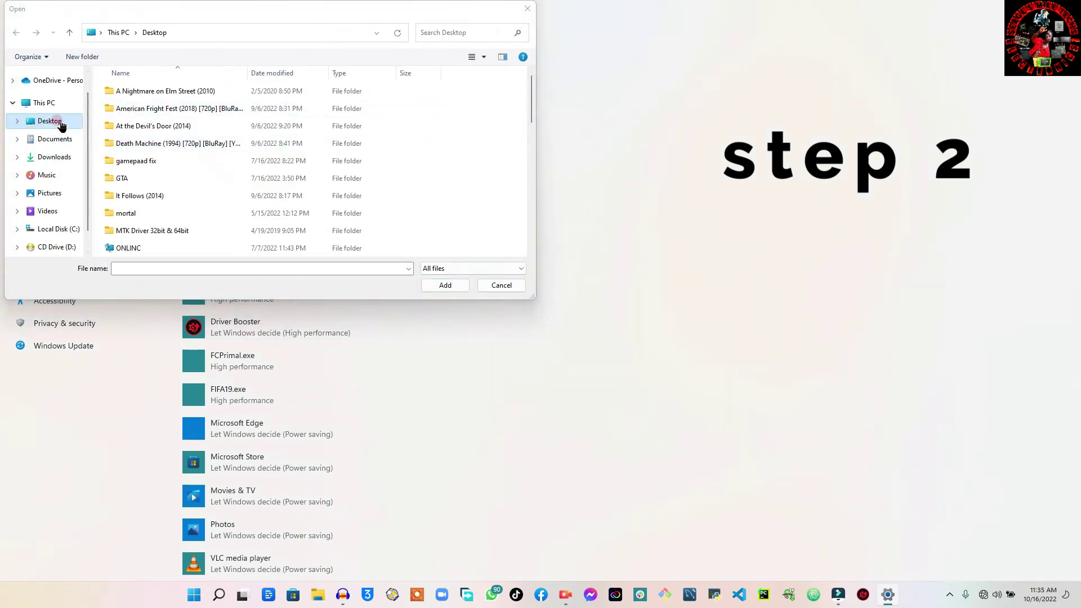
click(62, 122)
scroll(178, 162, down, 3)
scroll(178, 164, down, 5)
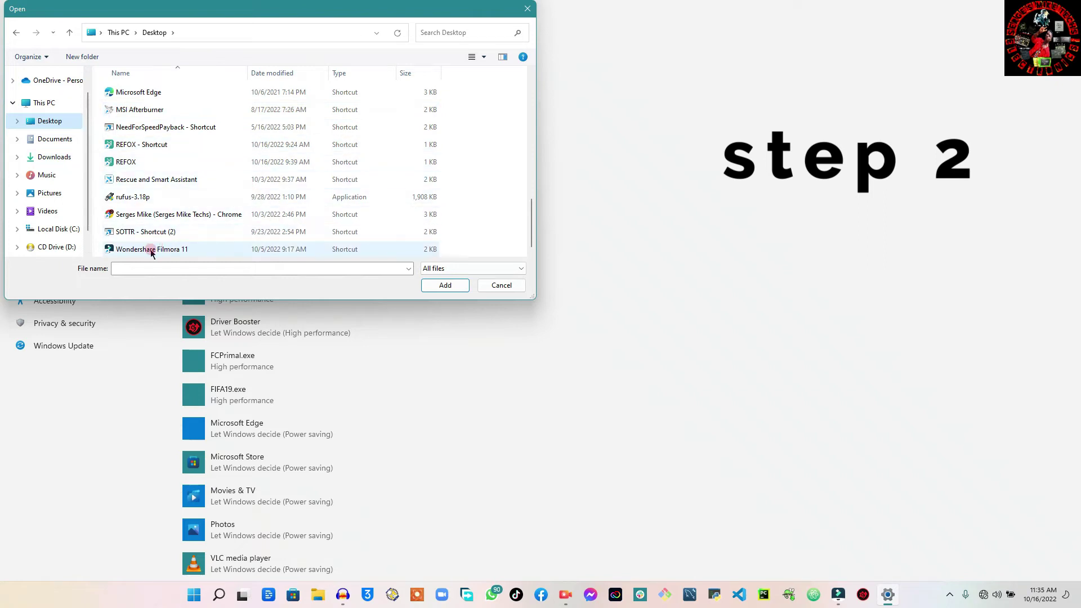
double_click(225, 249)
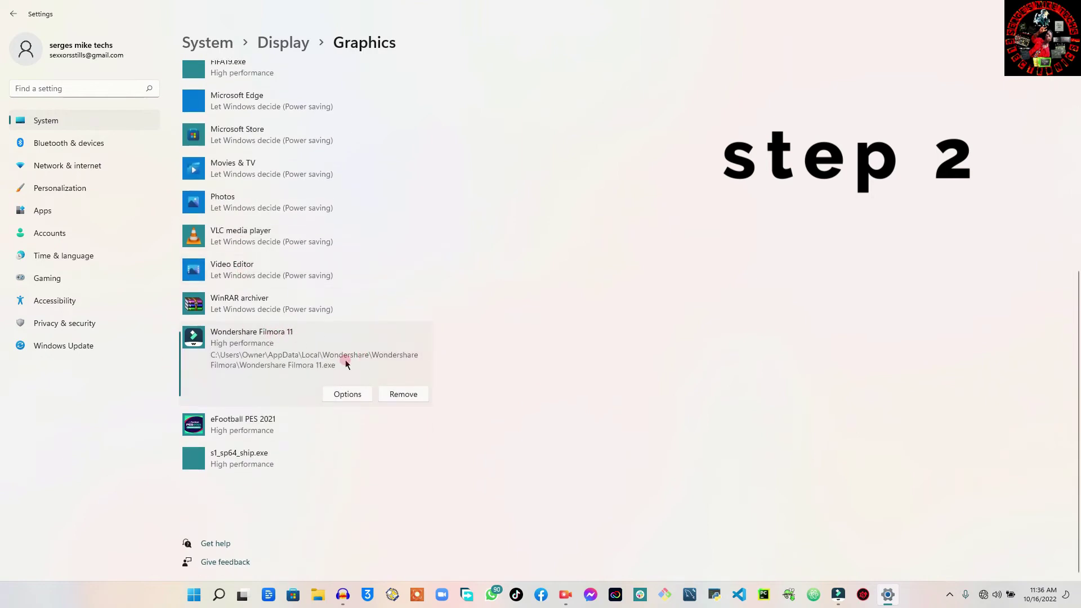
Save High performance as Filmora 11's graphics preference and close Settings with Alt+F4
click(346, 395)
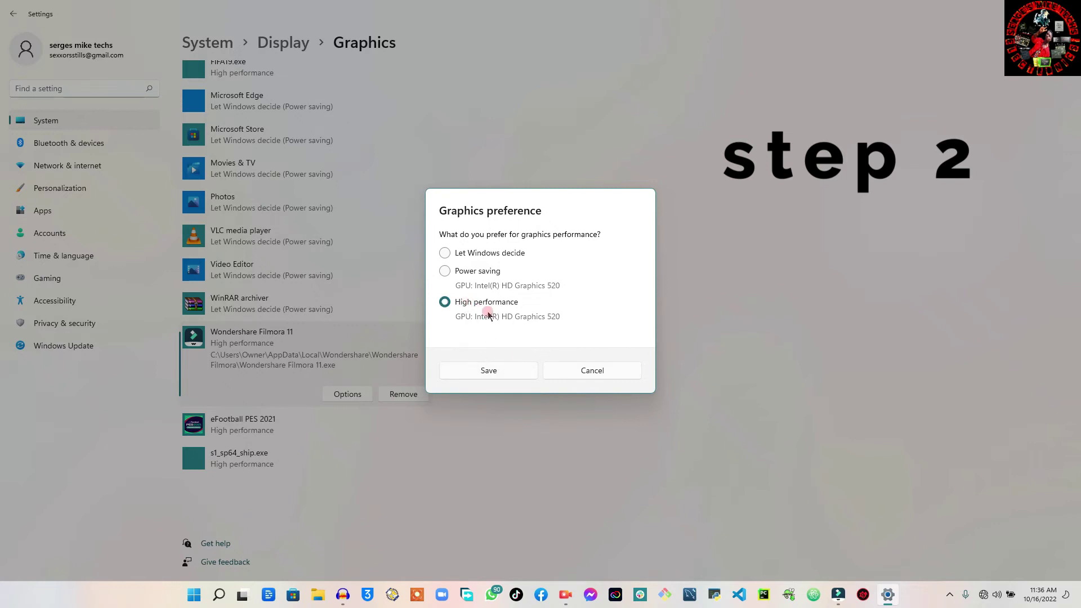
click(487, 372)
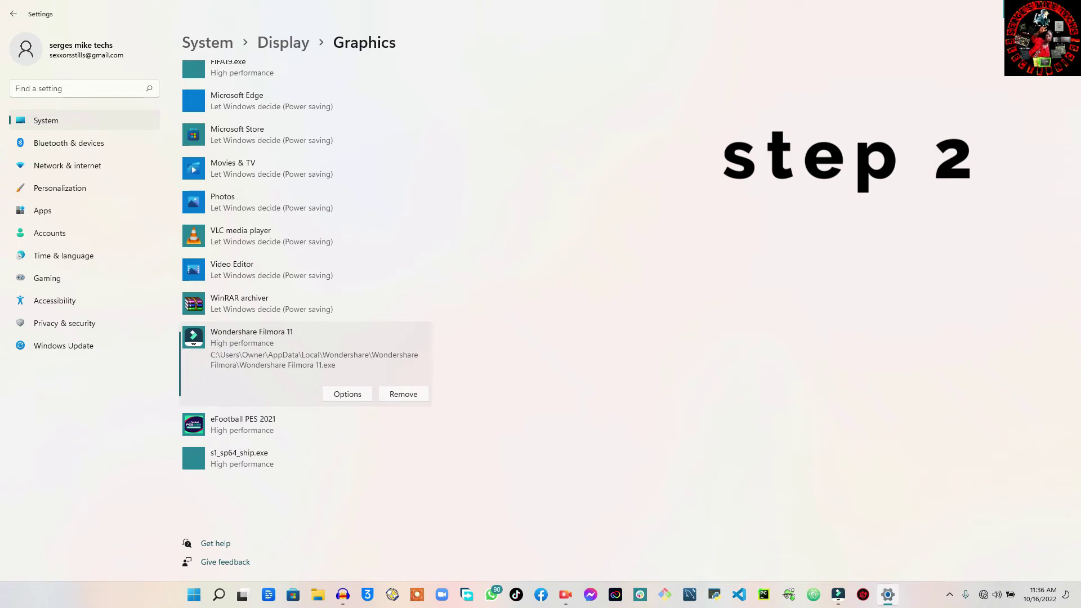
key(alt+F4)
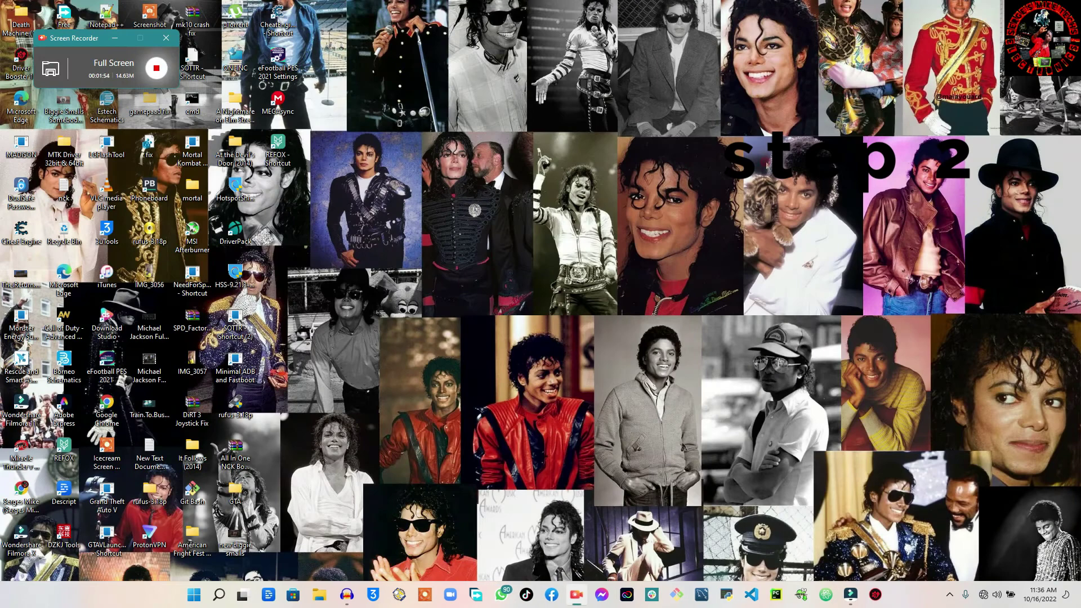
Launch Task Manager by searching 'task' in Windows search
right_click(641, 210)
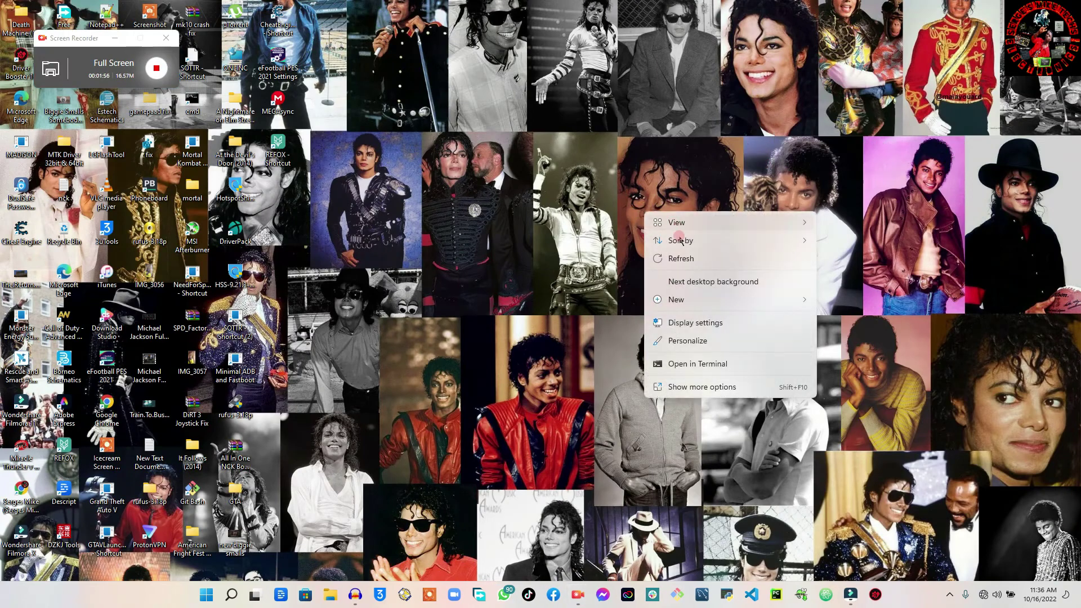
click(684, 238)
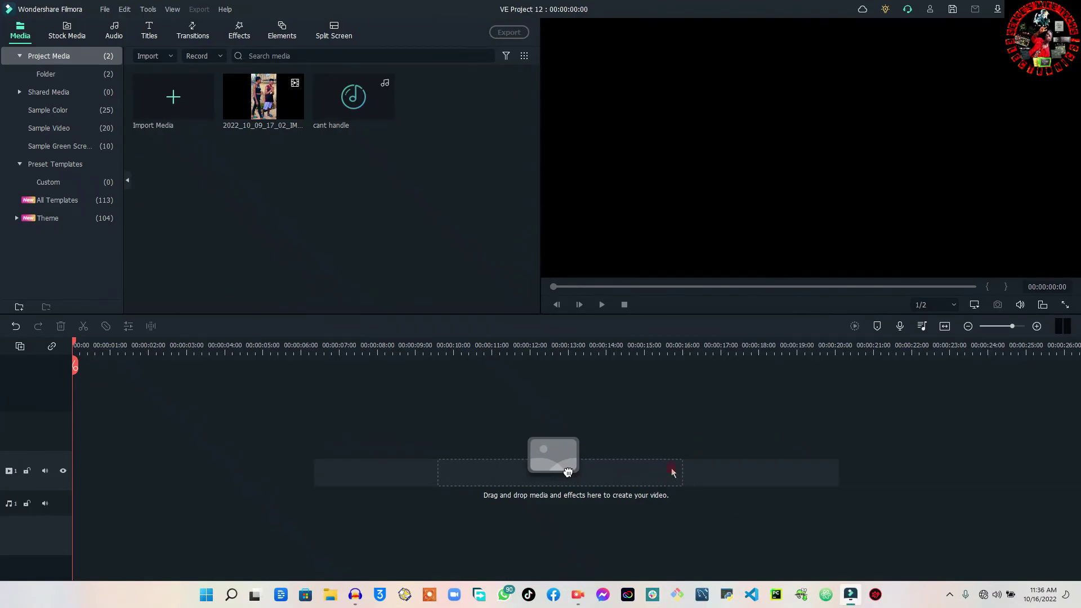
click(242, 598)
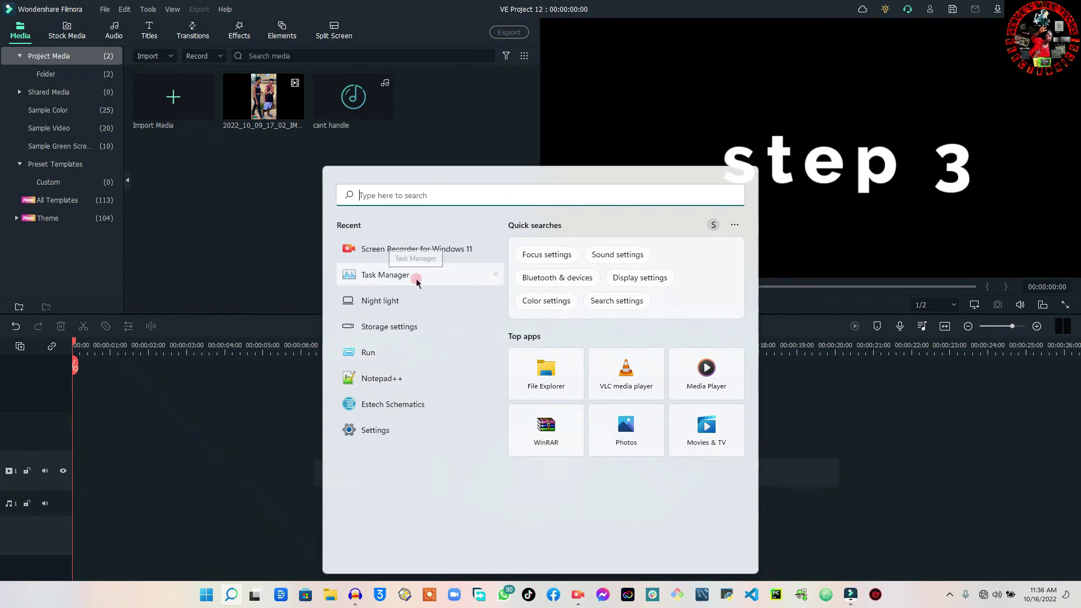
text(task)
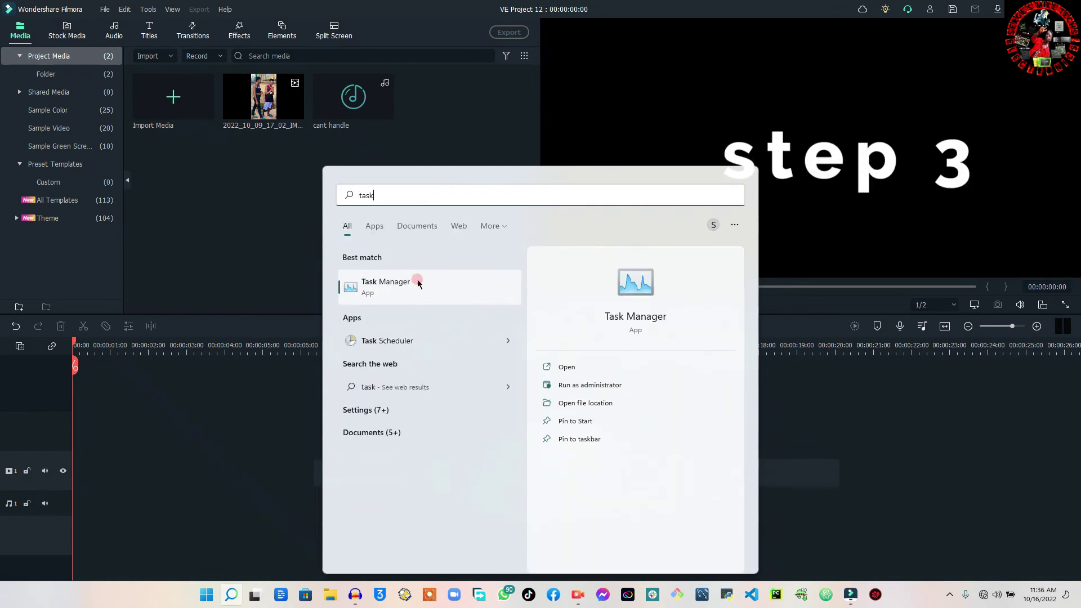
click(558, 365)
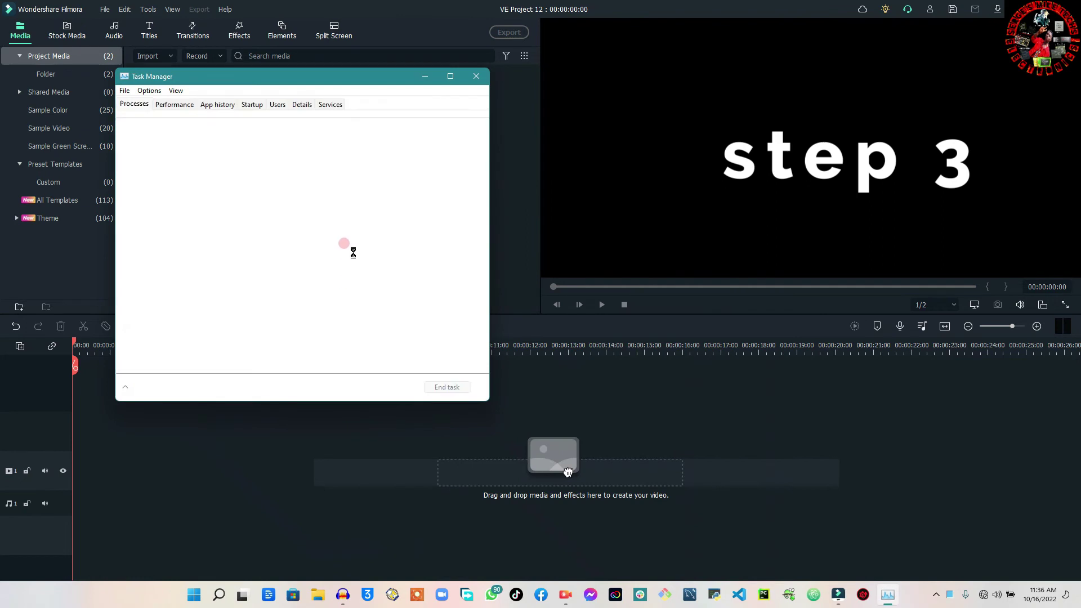
On the Details tab, set Wondershare Filmora 11.exe's priority to High and confirm the change
right_click(193, 171)
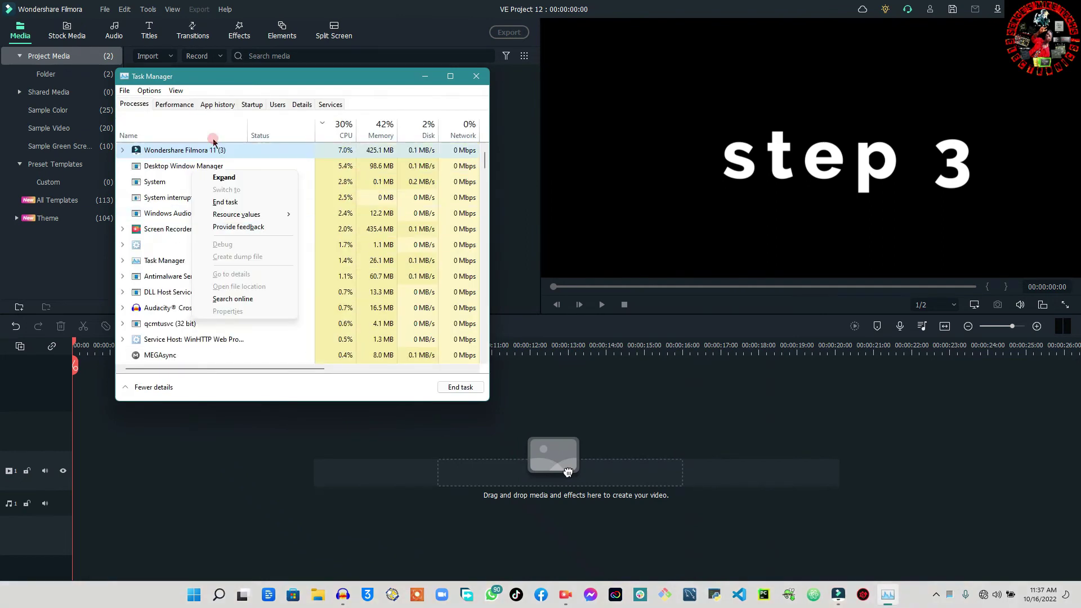
click(303, 104)
scroll(194, 242, down, 20)
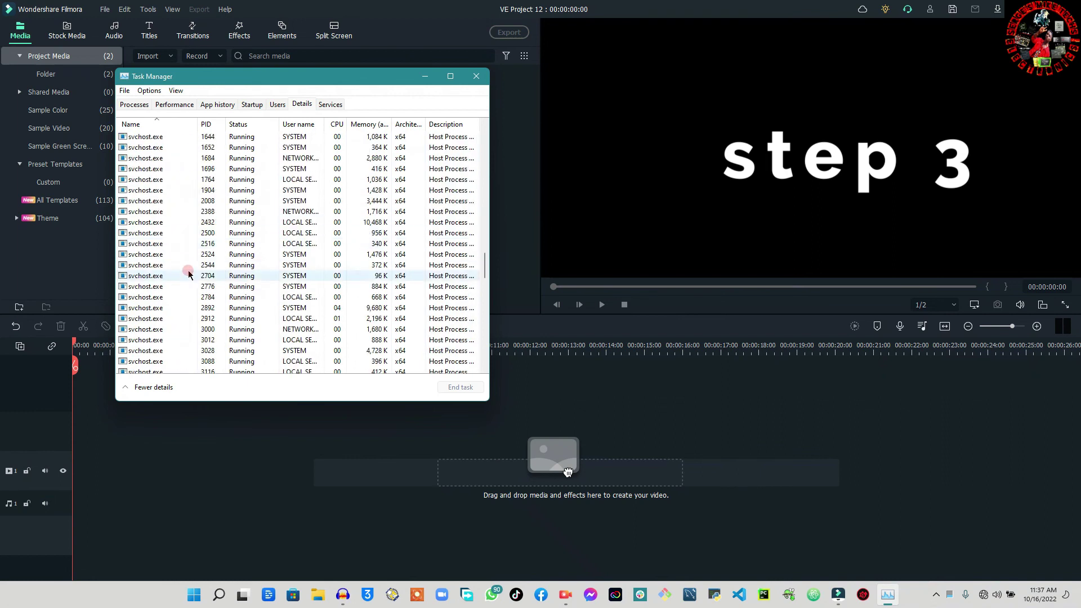
scroll(190, 304, down, 15)
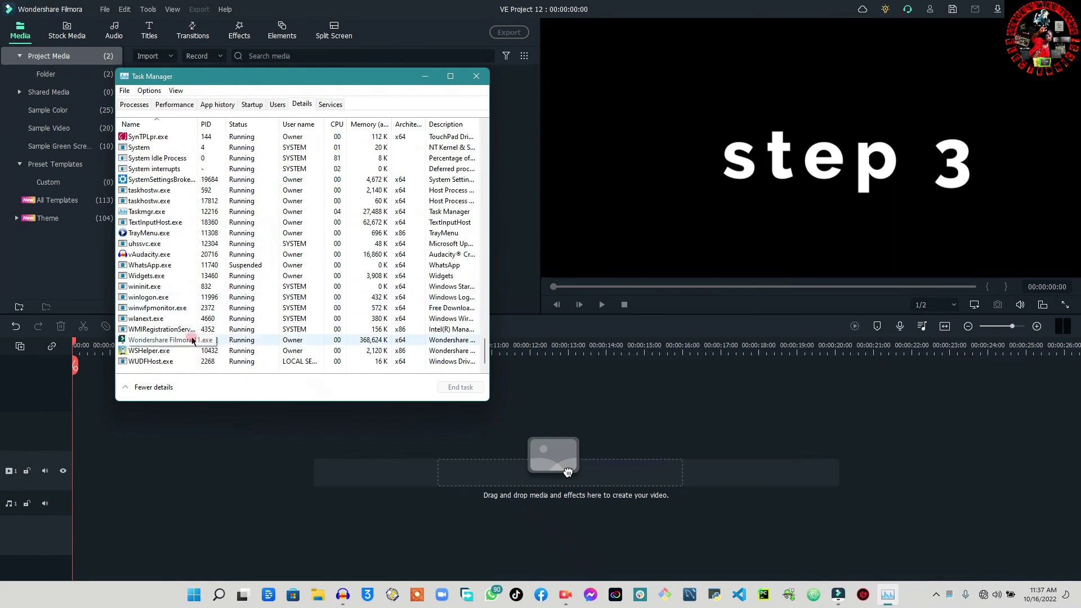
click(149, 340)
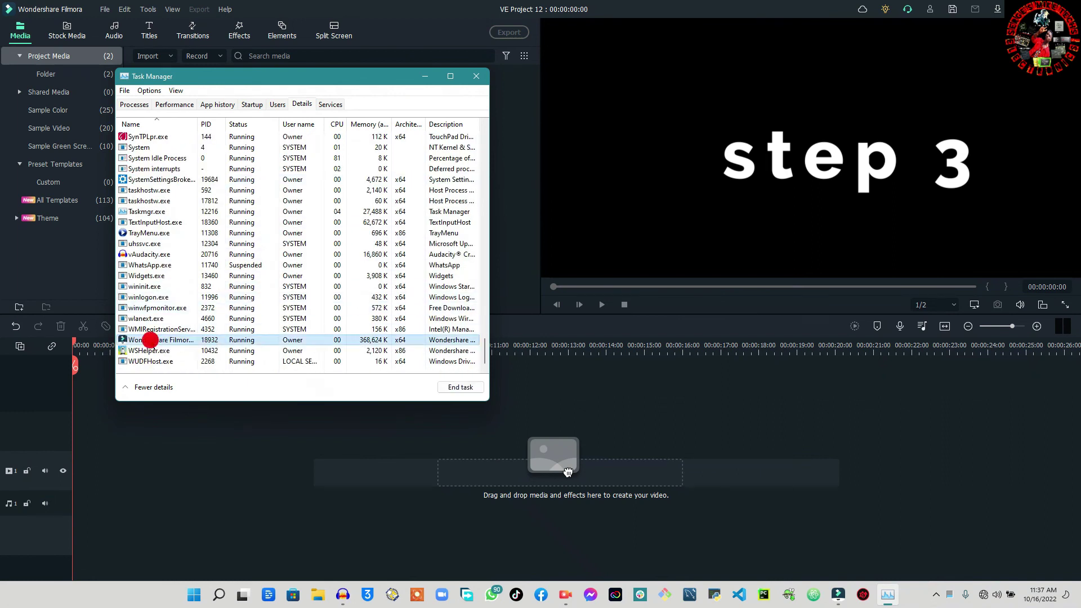
right_click(150, 340)
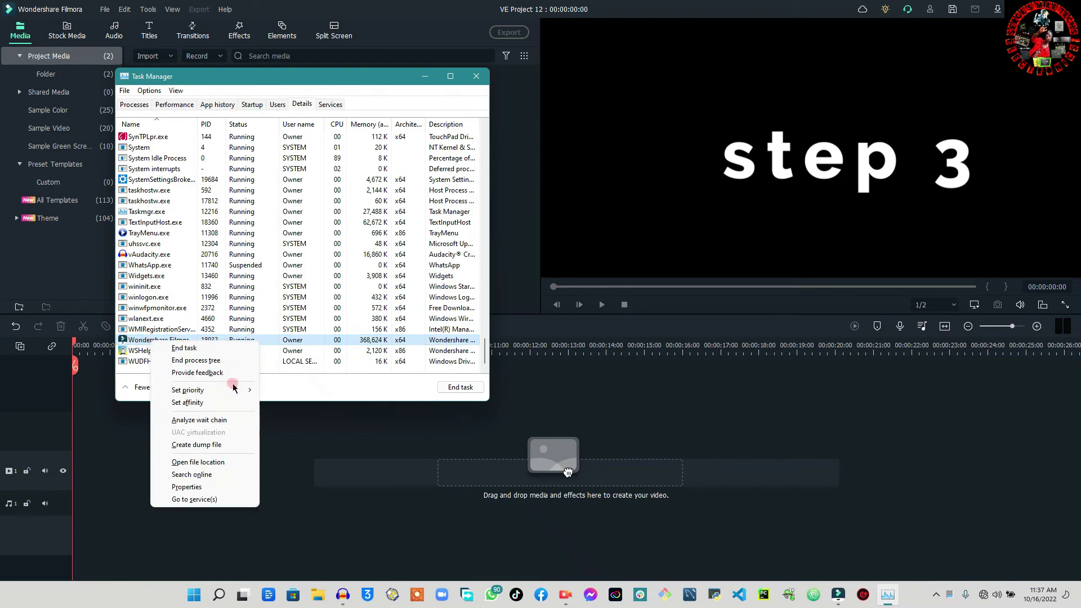
mouse_move(236, 391)
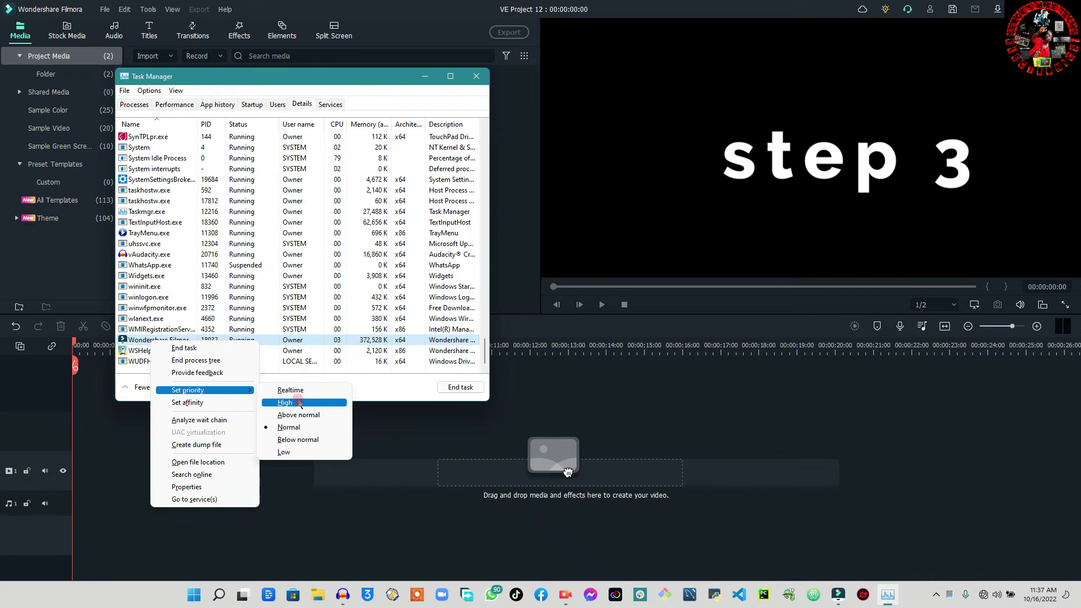
click(297, 405)
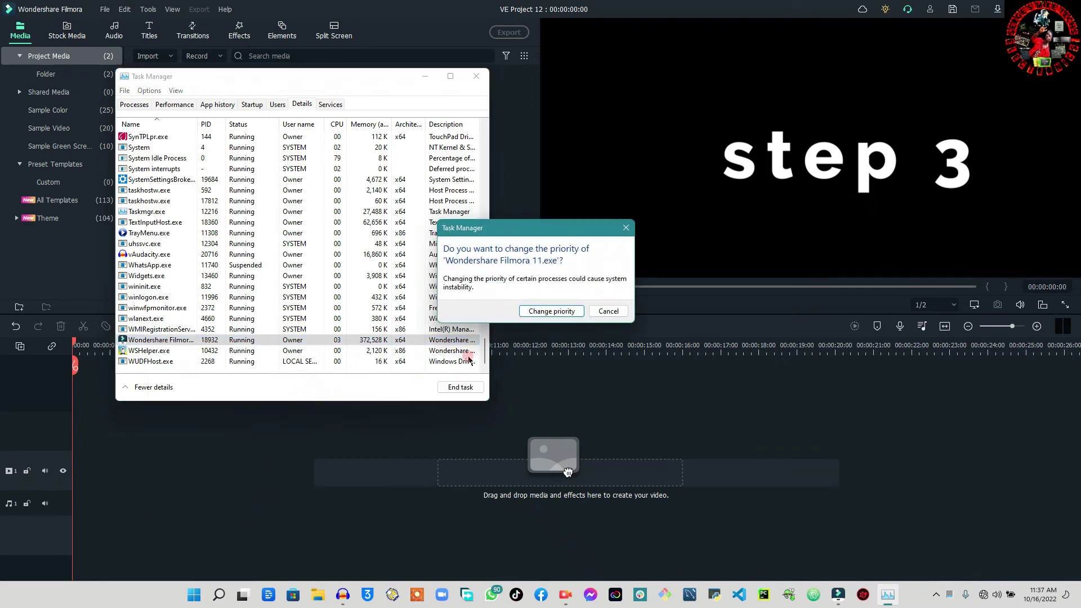
click(530, 313)
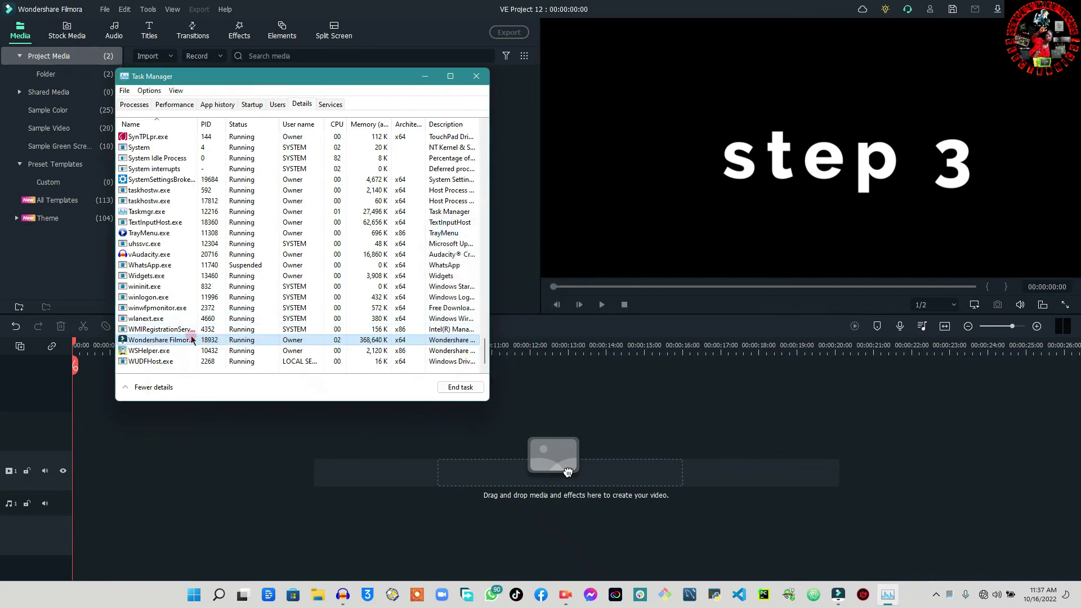
right_click(161, 345)
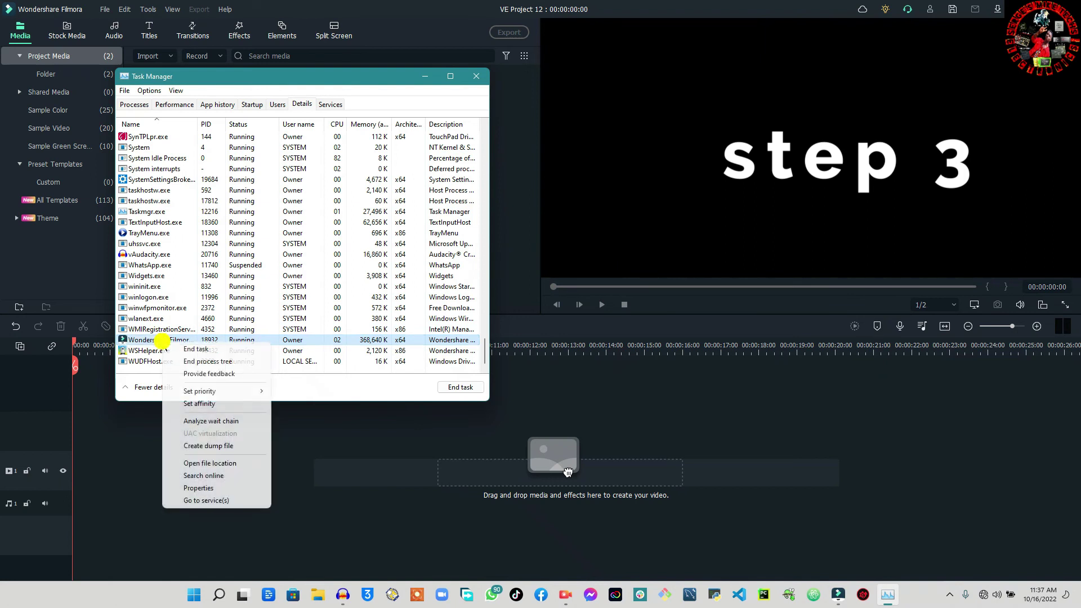
click(208, 404)
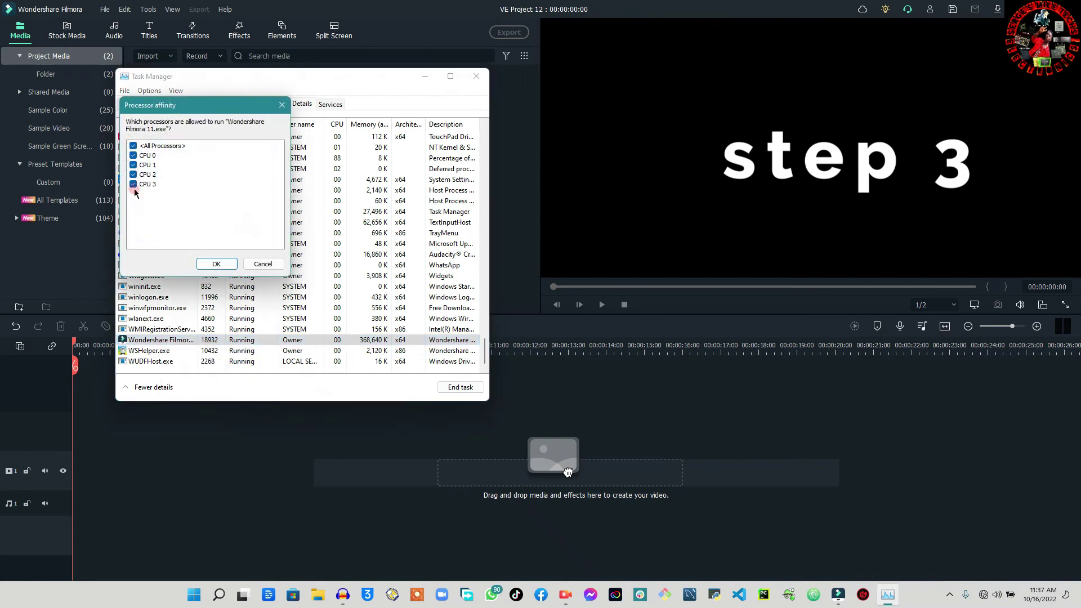
click(217, 264)
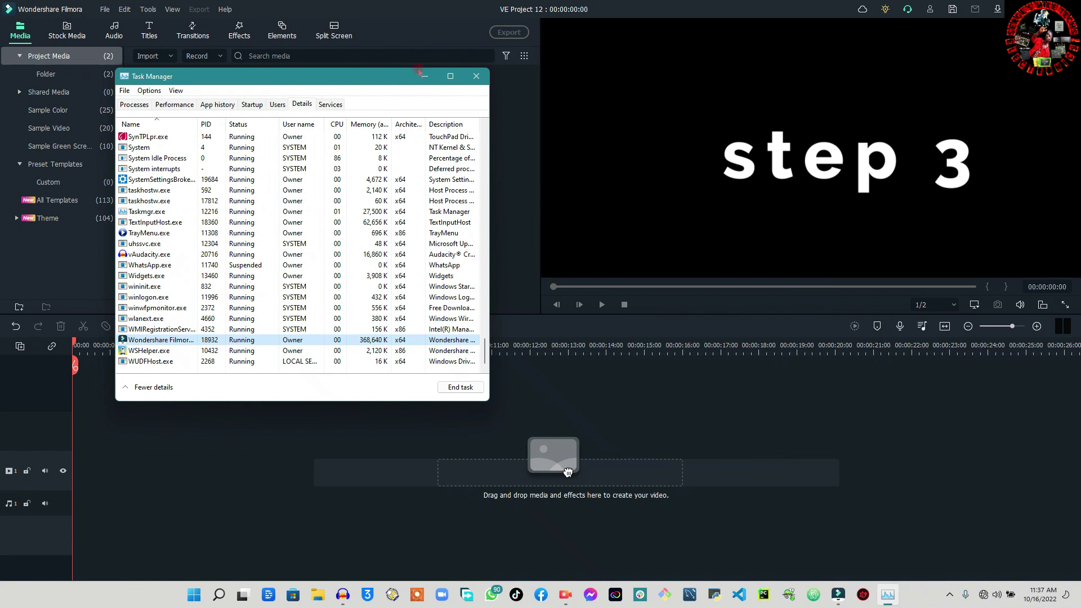